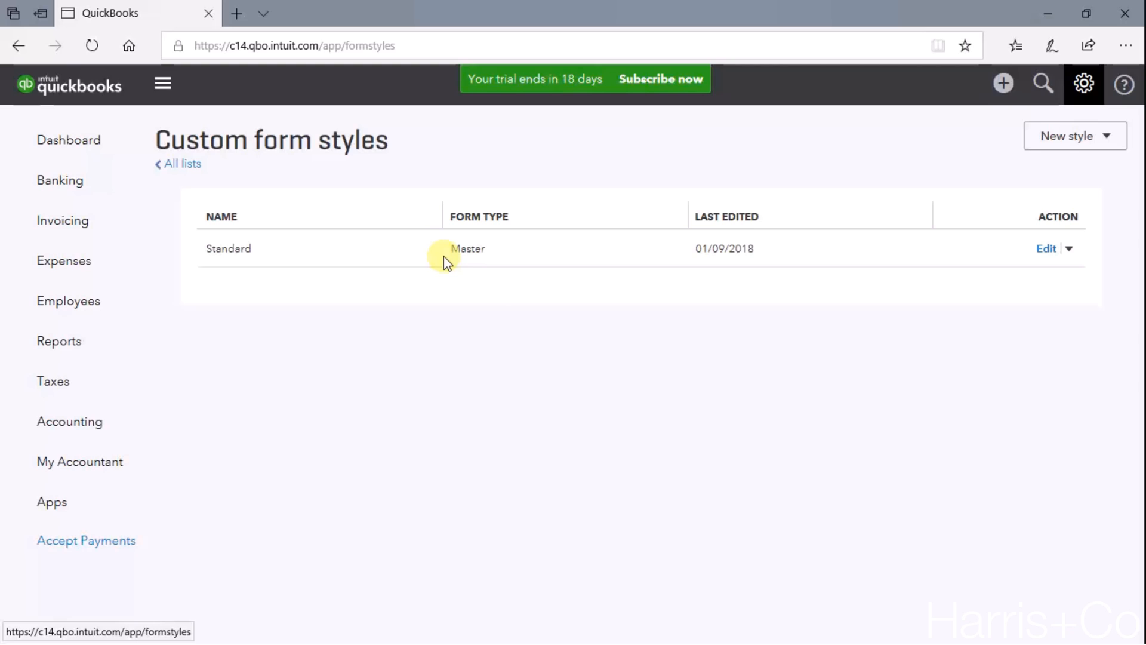
Open the Standard form style for editing, try the other template designs, and choose the Friendly template.
left_click(237, 251)
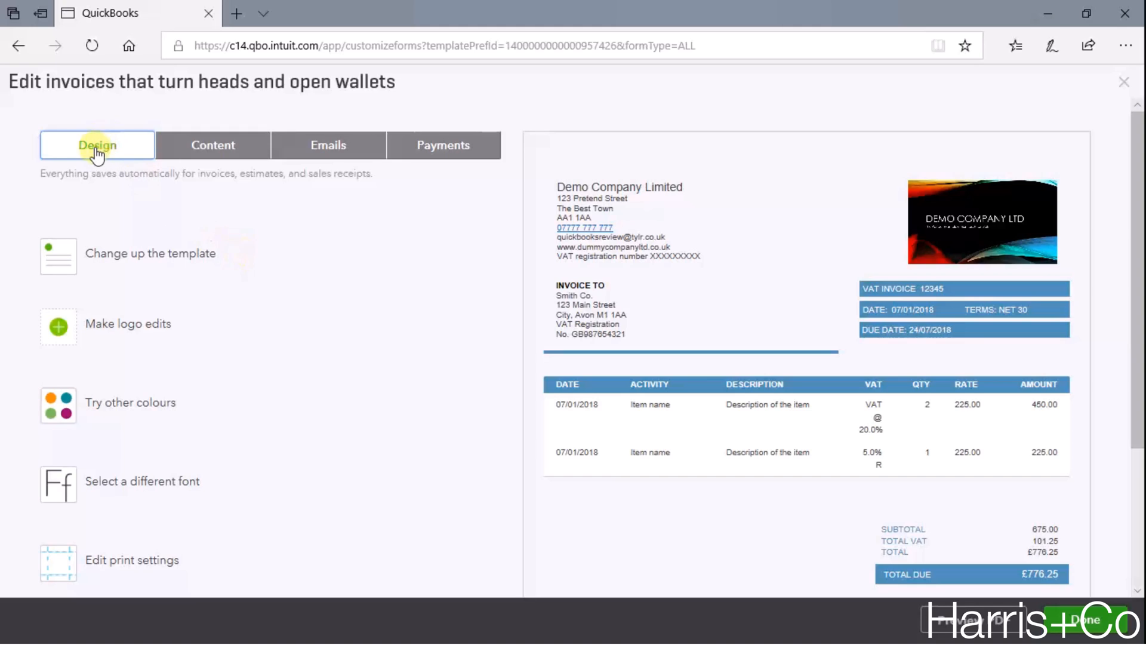
left_click(157, 261)
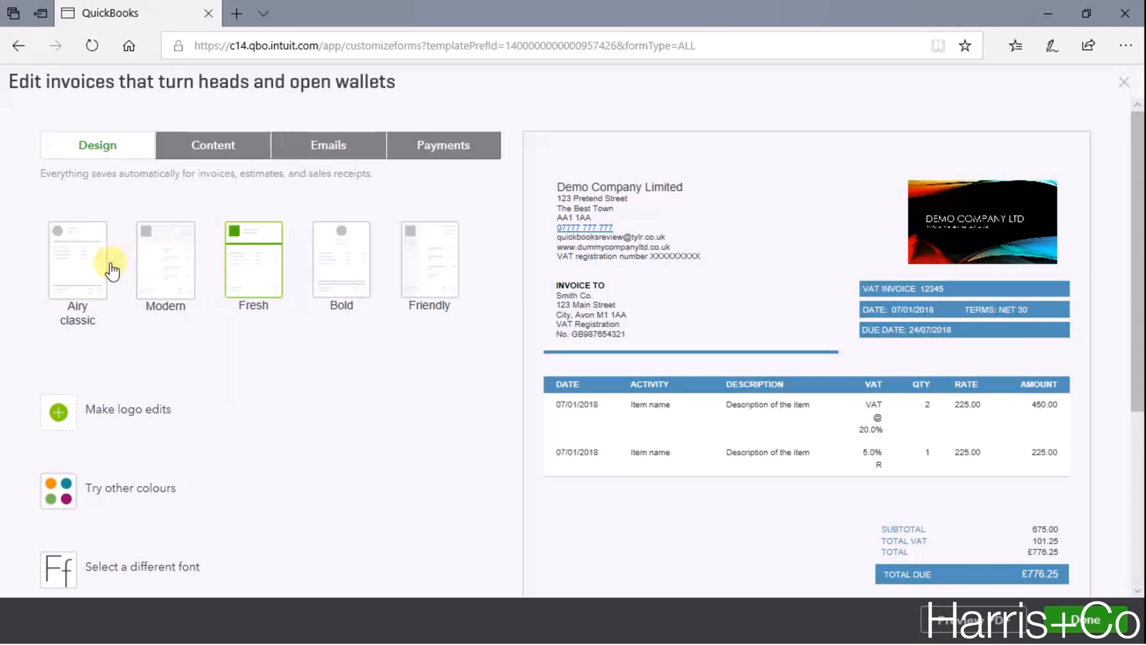
left_click(90, 266)
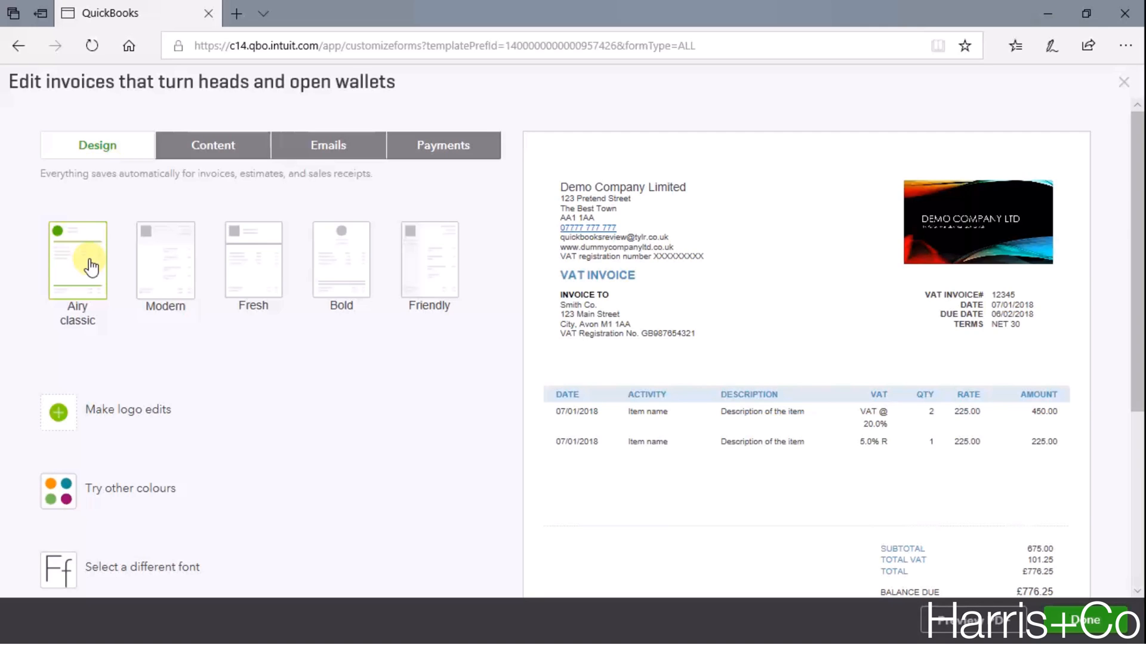
left_click(146, 268)
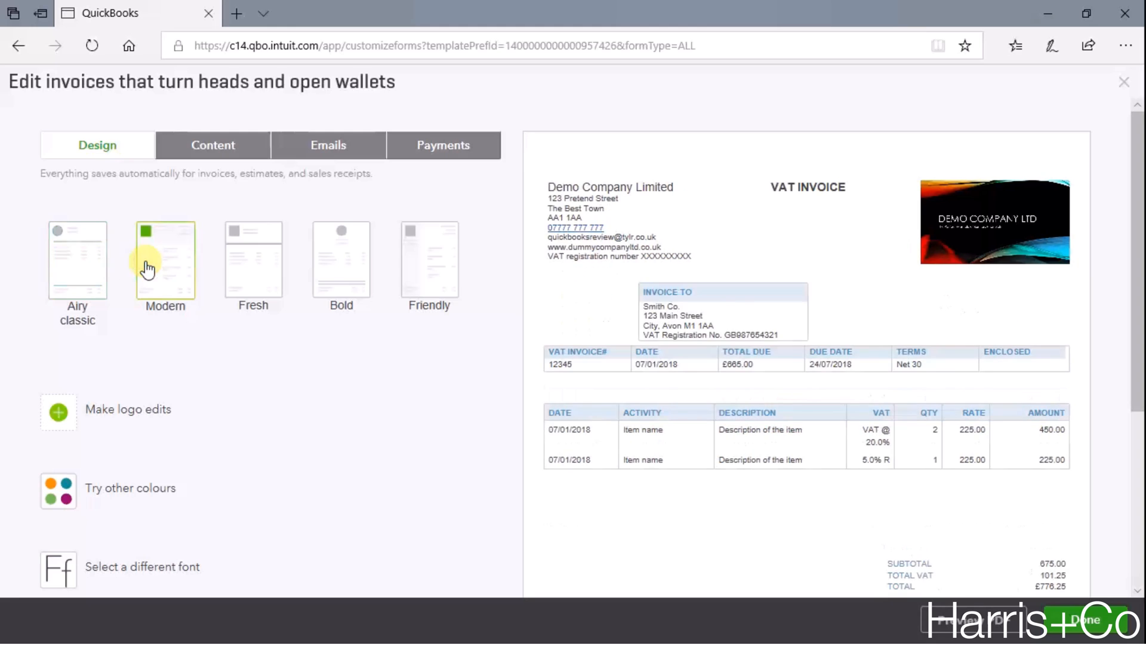
left_click(260, 265)
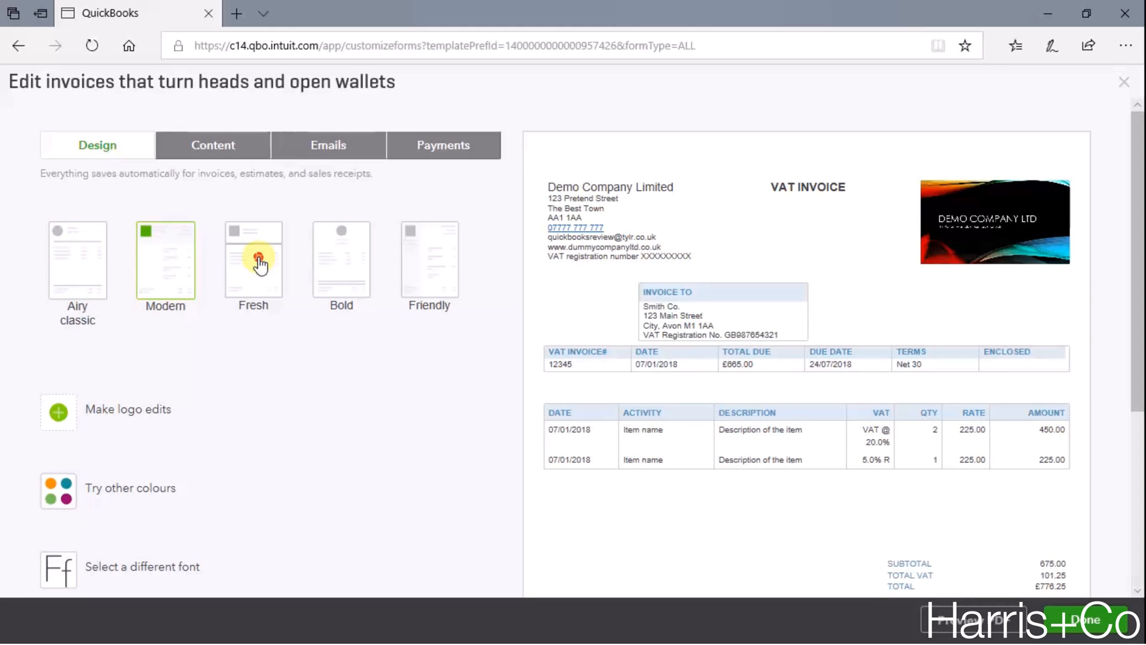
left_click(358, 263)
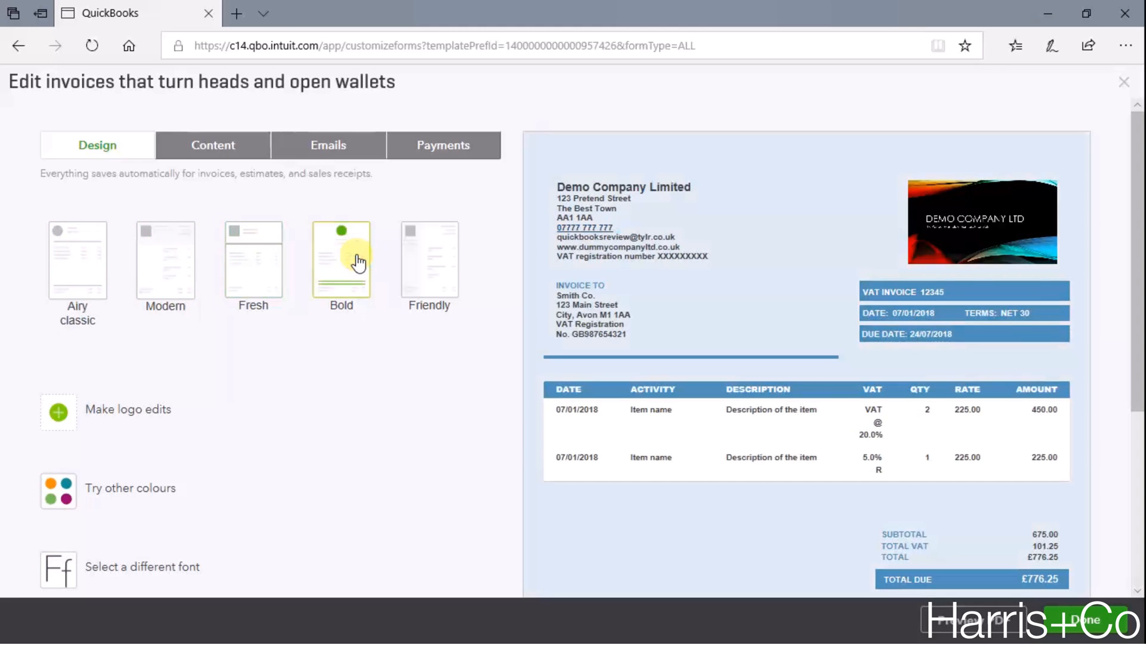
left_click(448, 272)
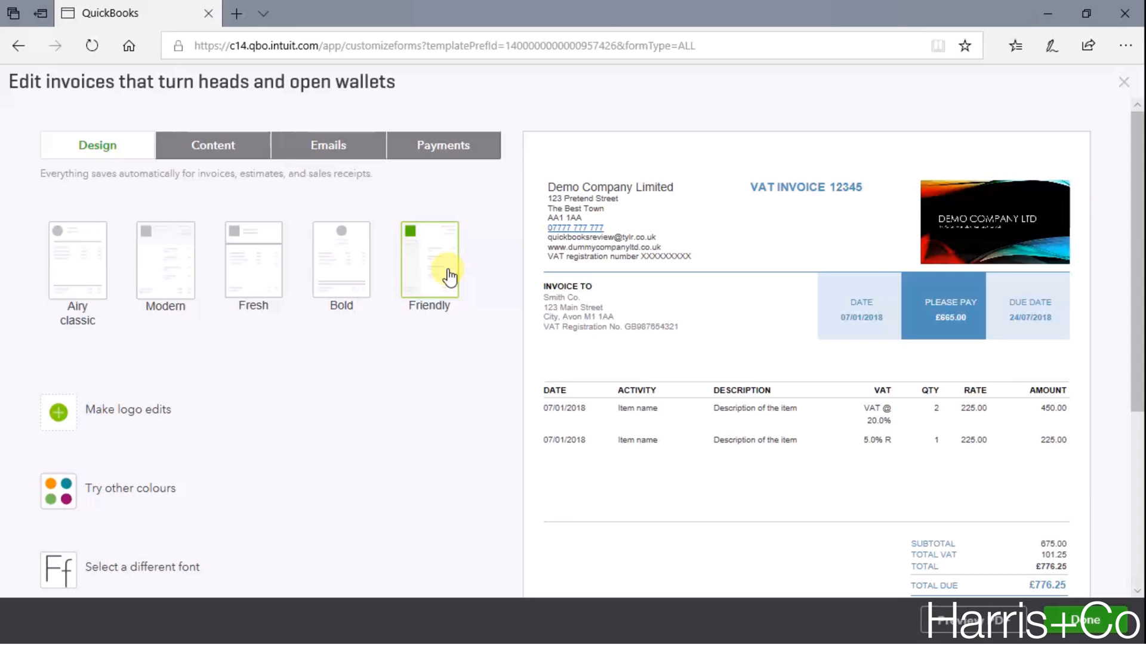
Try the small logo size and the other placements, returning the logo to large size and right placement.
scroll(340, 296, "down", 1)
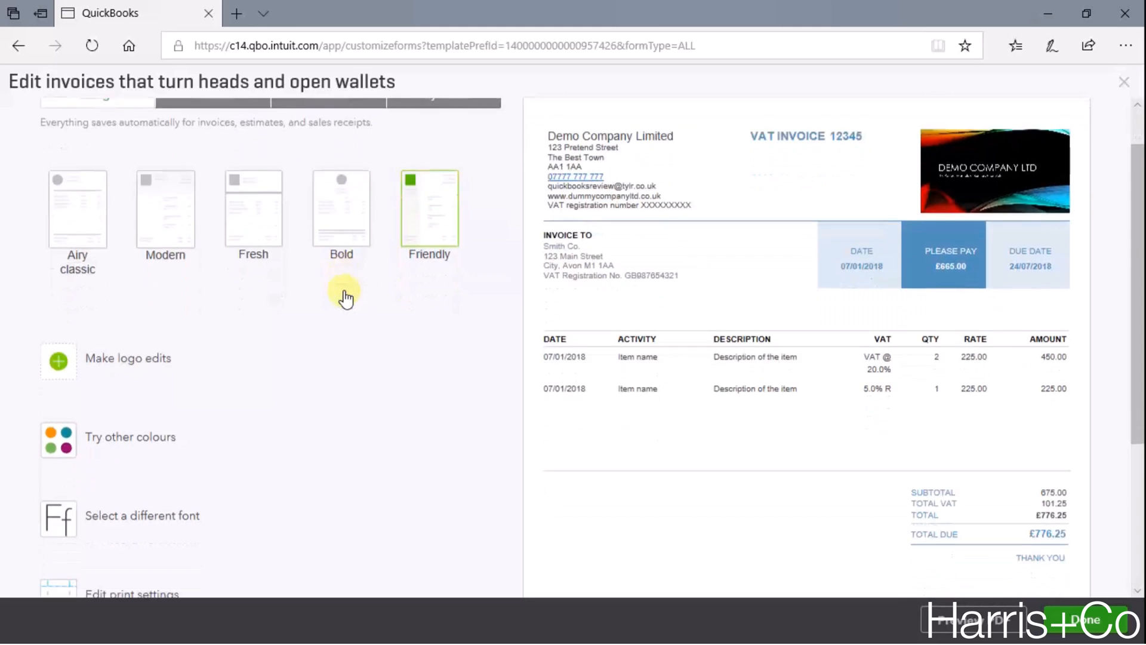
left_click(113, 337)
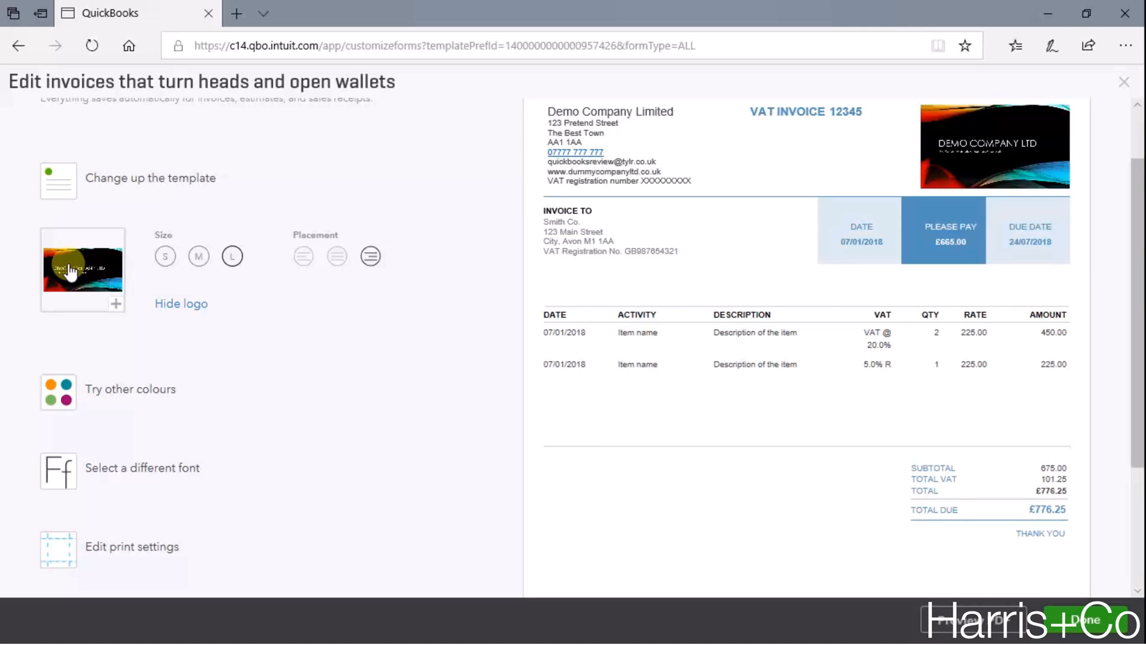
left_click(165, 257)
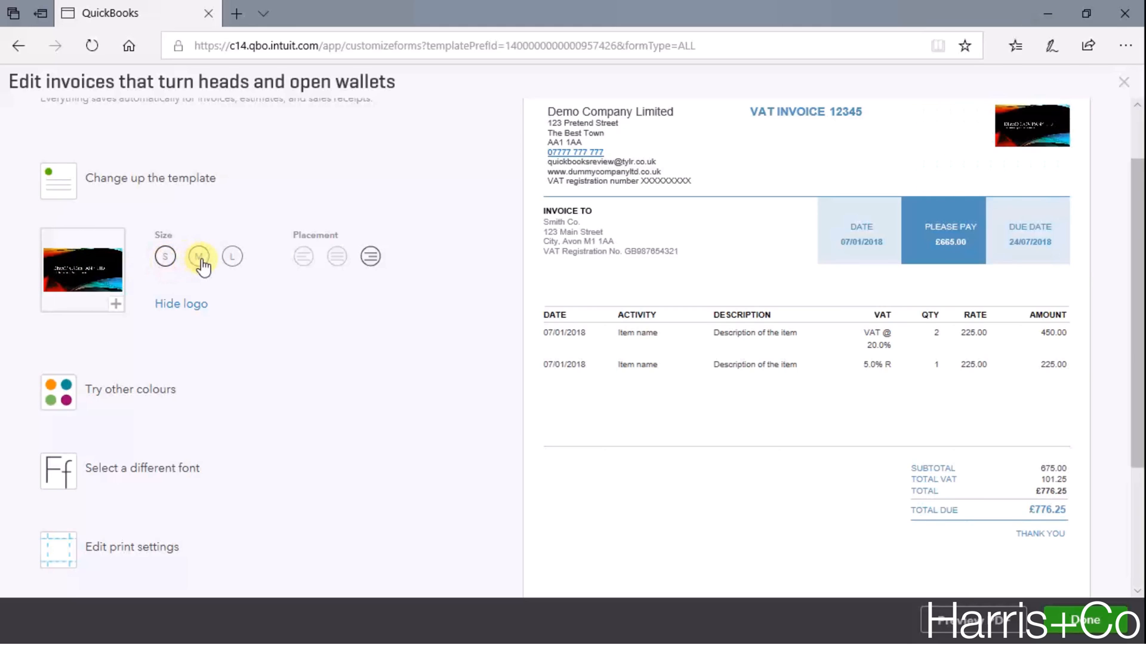
left_click(235, 261)
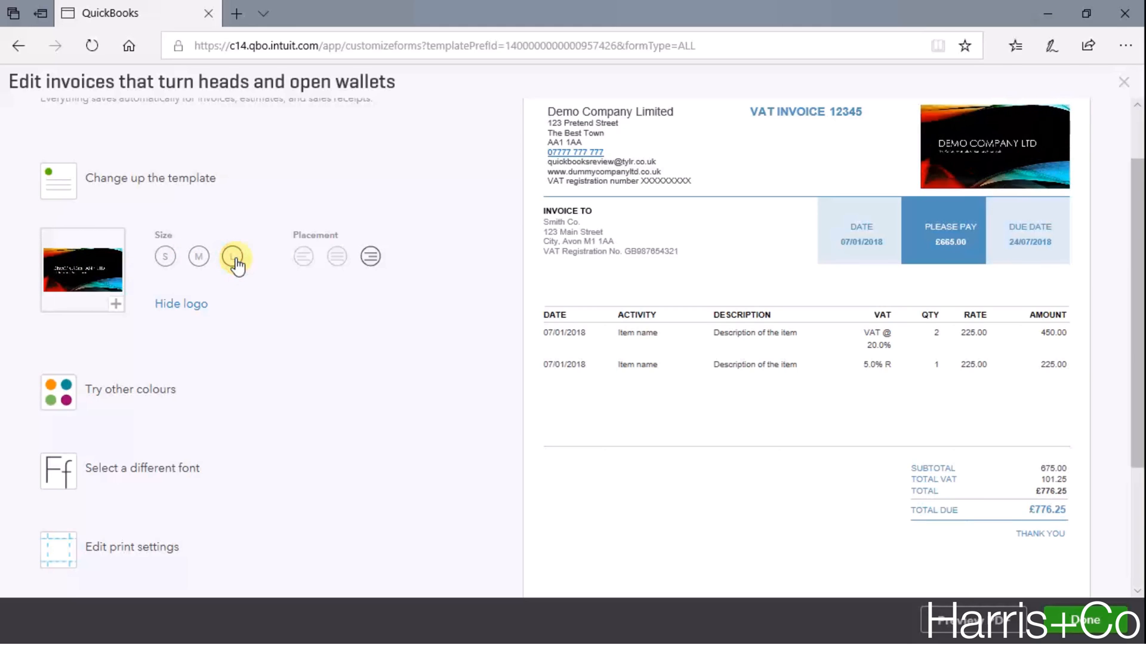
left_click(303, 258)
left_click(338, 258)
left_click(370, 258)
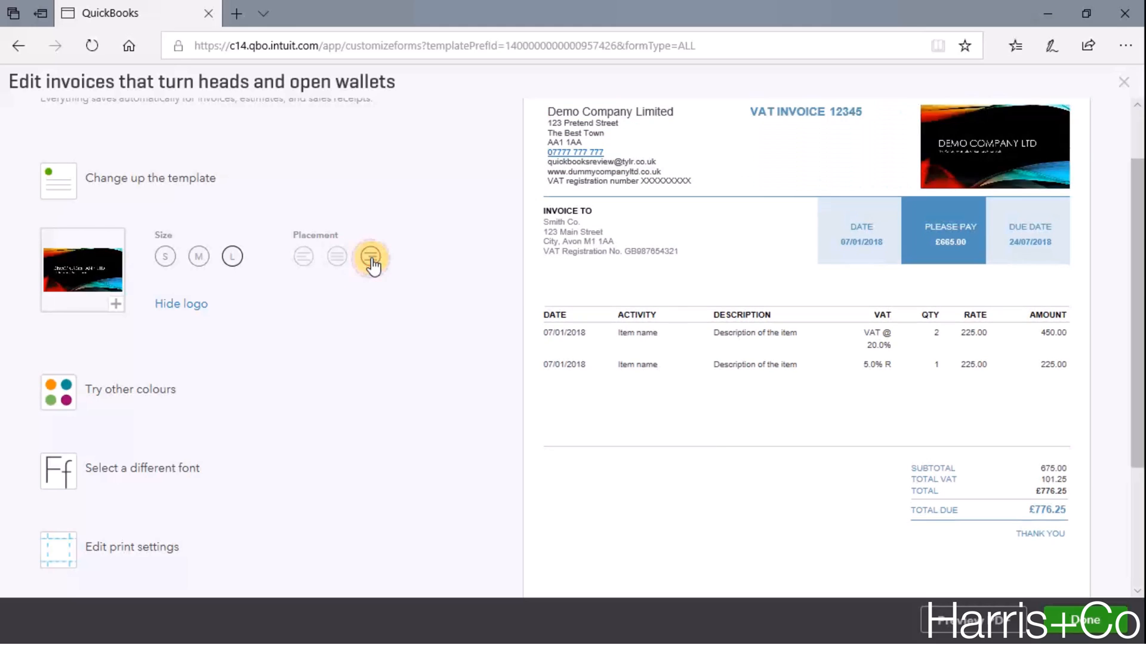
left_click(176, 306)
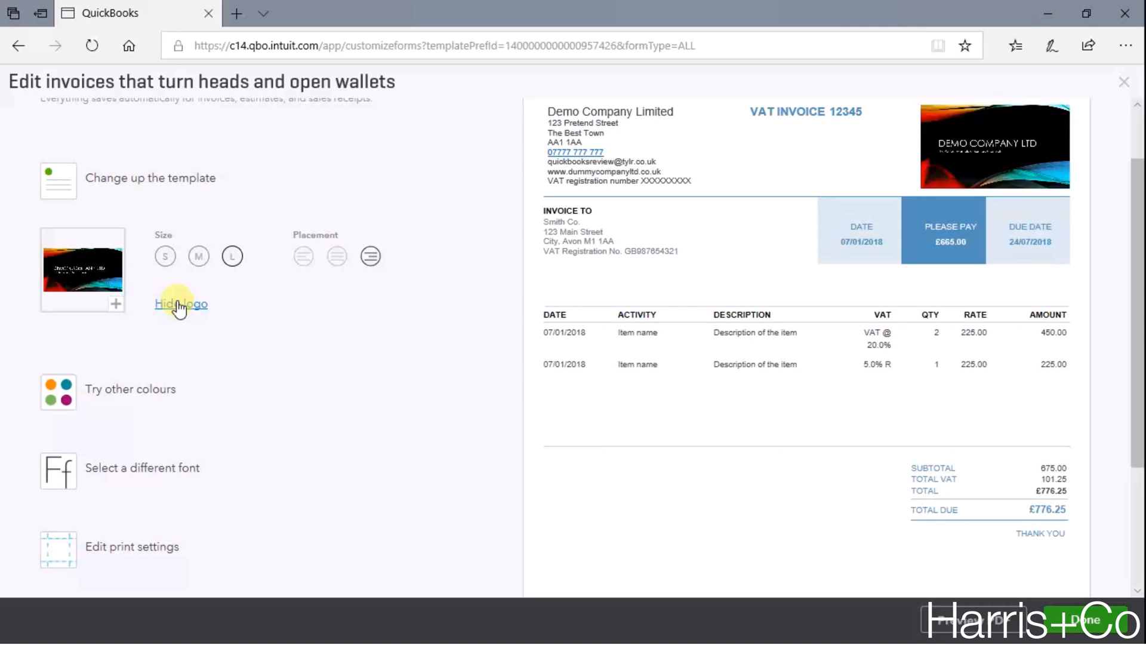
Try purple and teal as the form colour and settle on orange, #ff8c00.
scroll(131, 399, "down", 1)
left_click(132, 395)
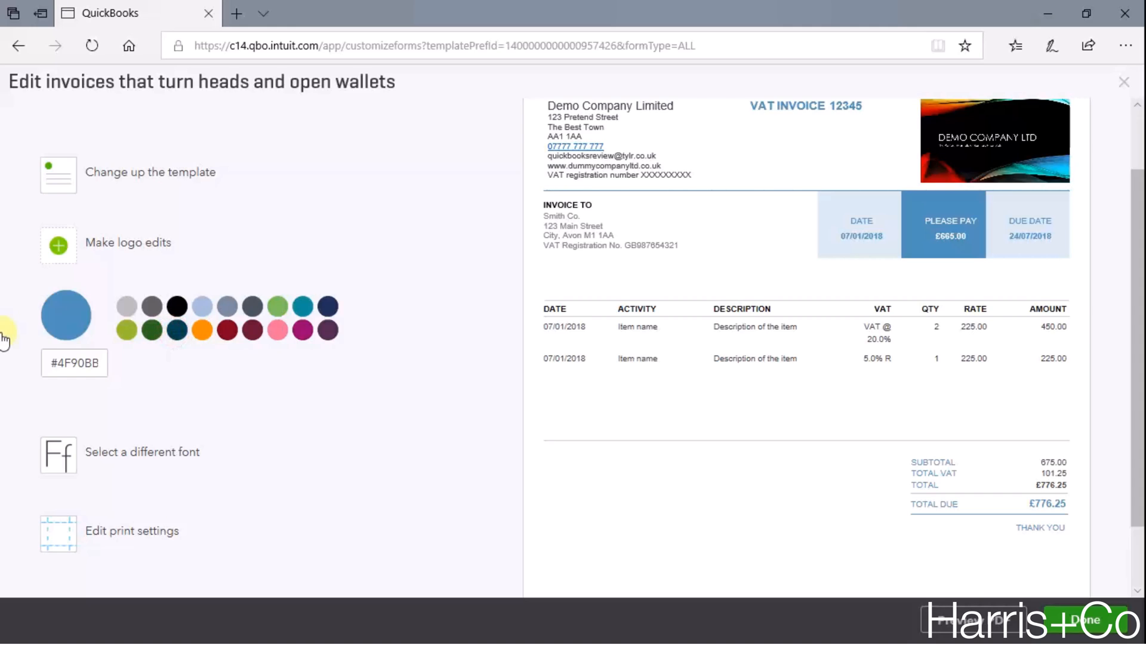
left_click(304, 330)
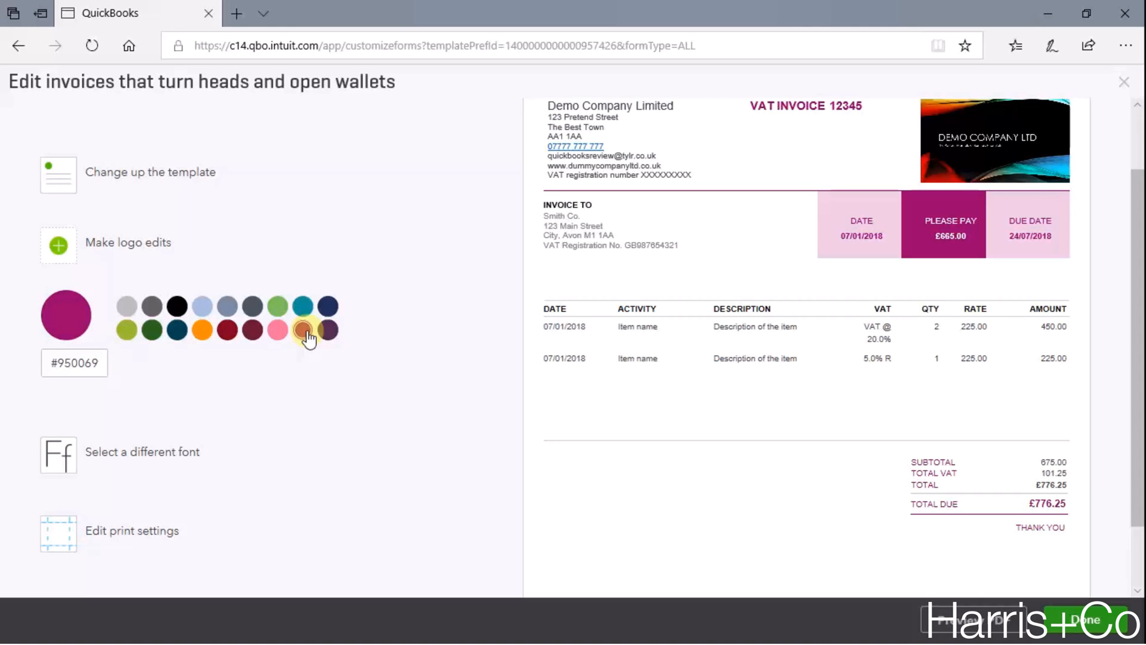
left_click(304, 306)
left_click(202, 332)
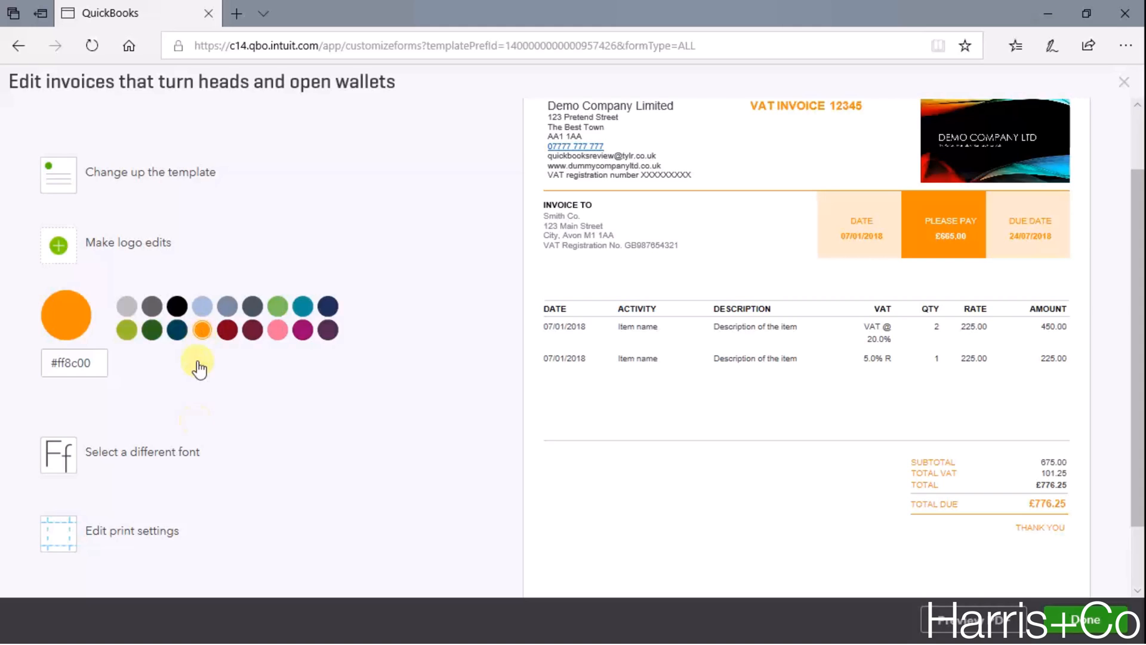
Try Times New Roman as the form font, switch back to Helvetica, and view the page margin settings.
left_click(105, 455)
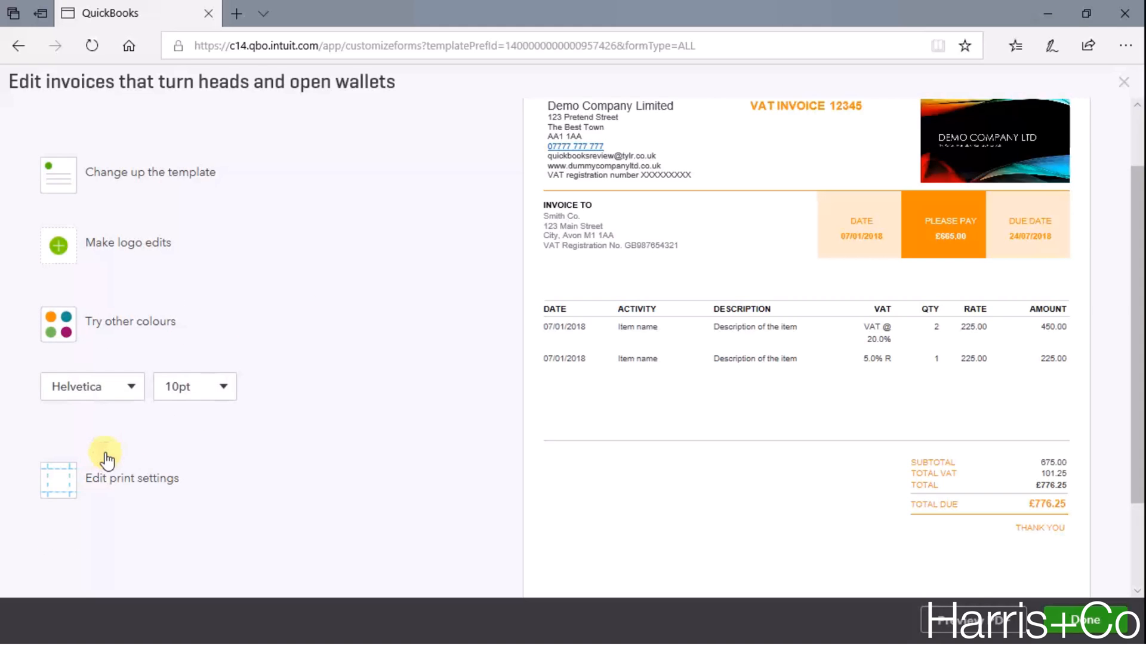
left_click(134, 387)
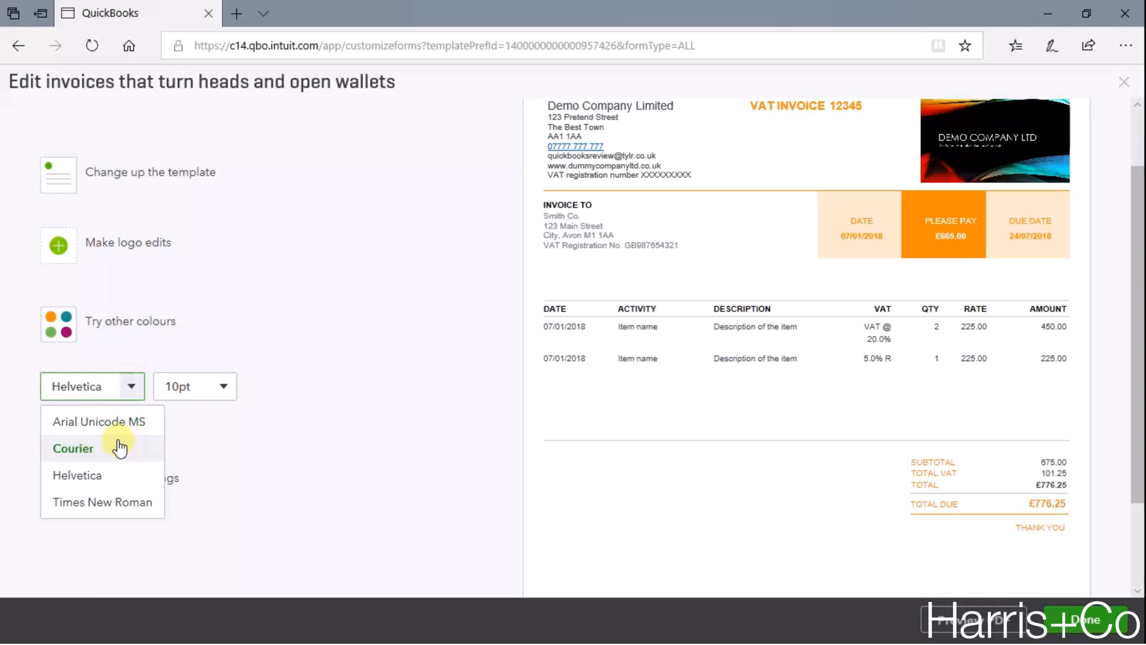
left_click(116, 504)
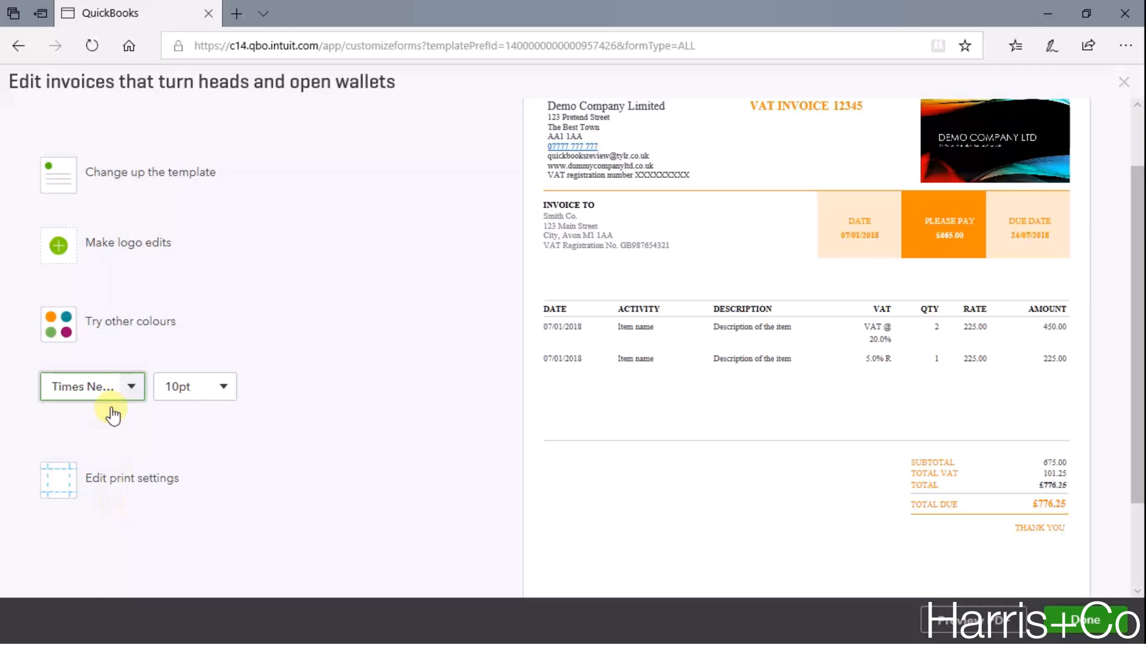
left_click(130, 388)
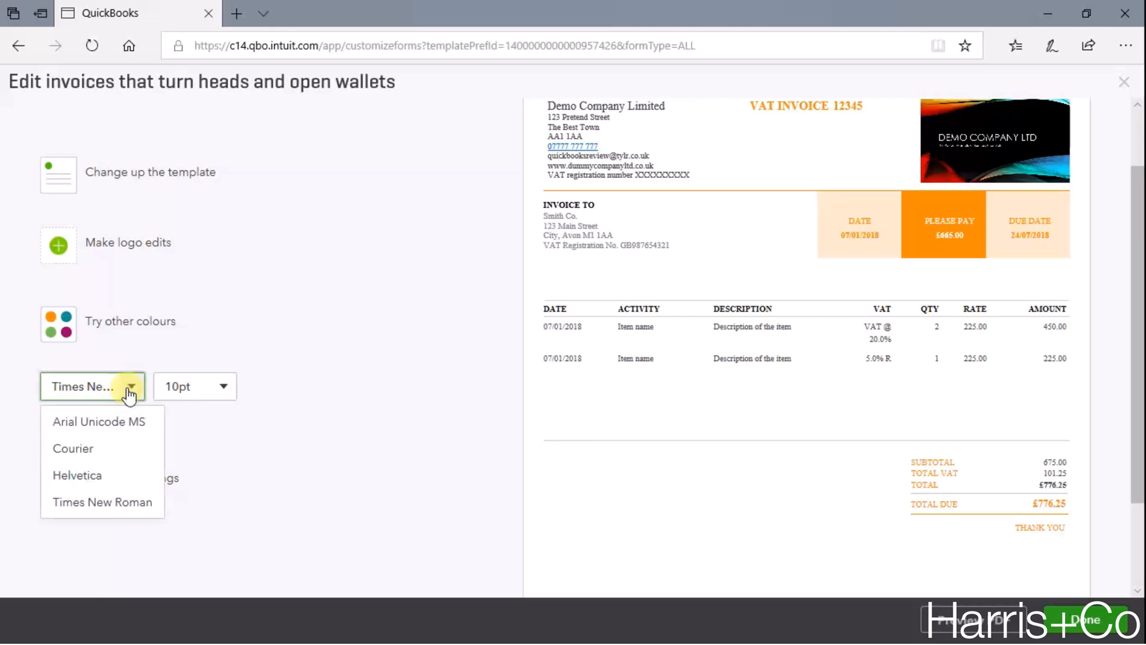
left_click(78, 476)
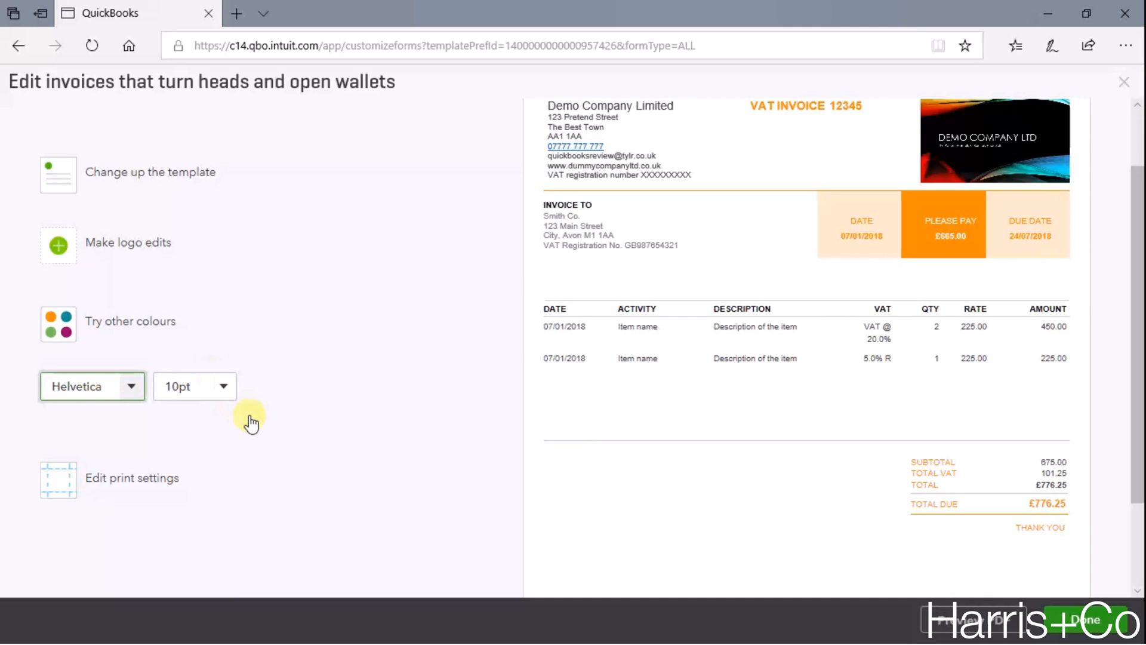
left_click(154, 479)
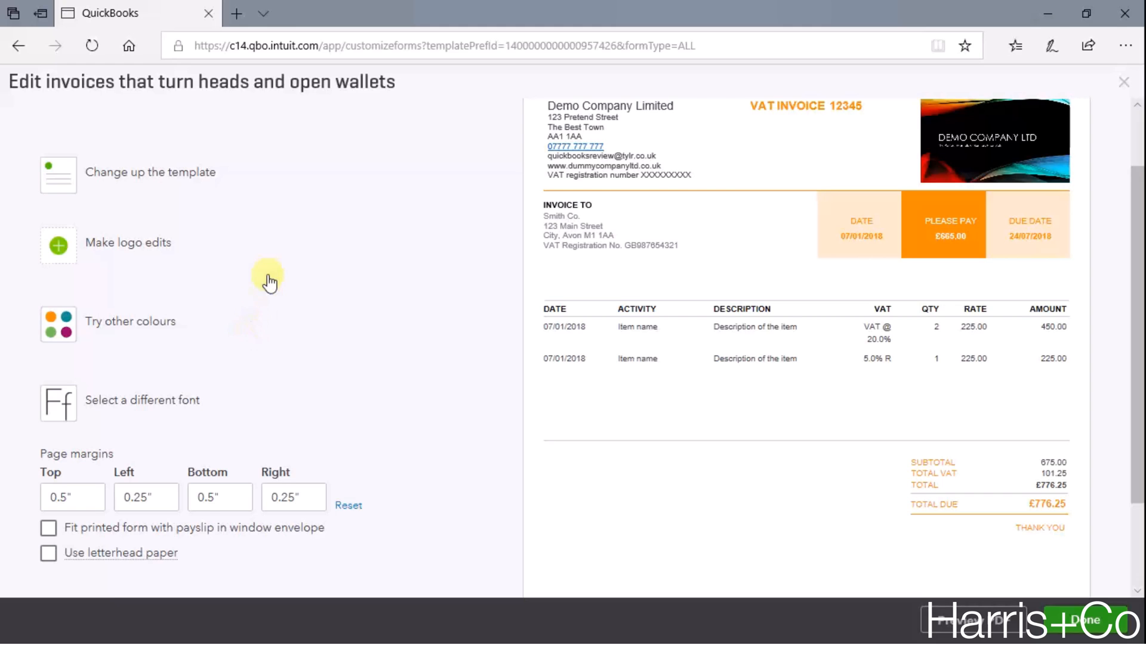
scroll(270, 282, "up", 2)
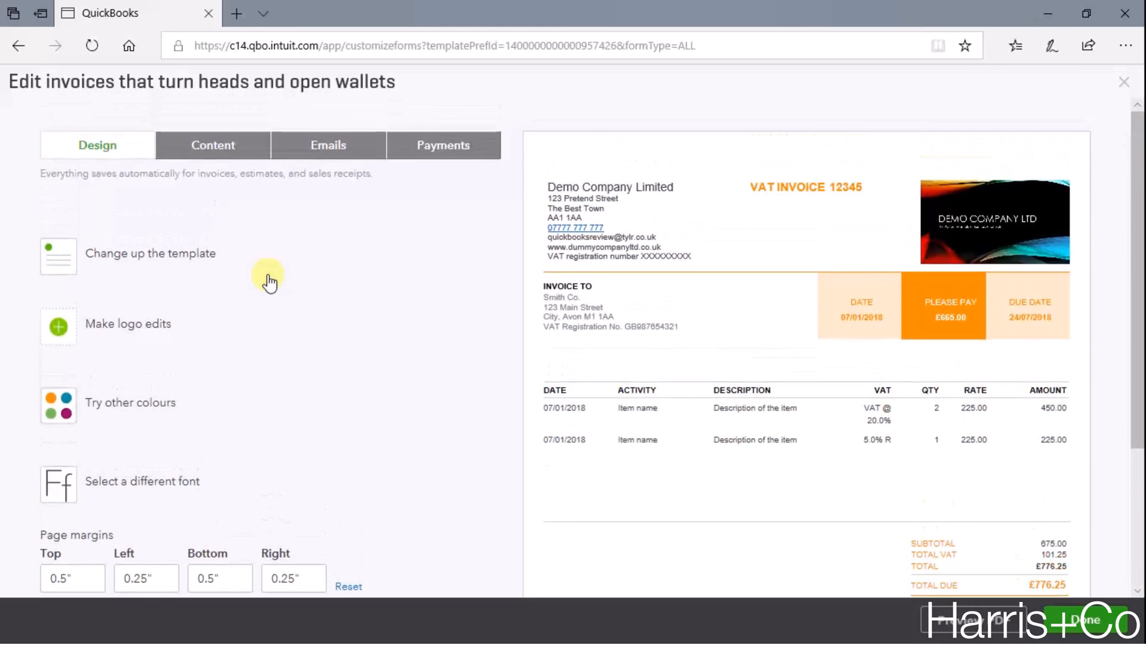
Edit the header section of the form content, replacing the phone number's leading zero with the prefix +44(0).
left_click(221, 149)
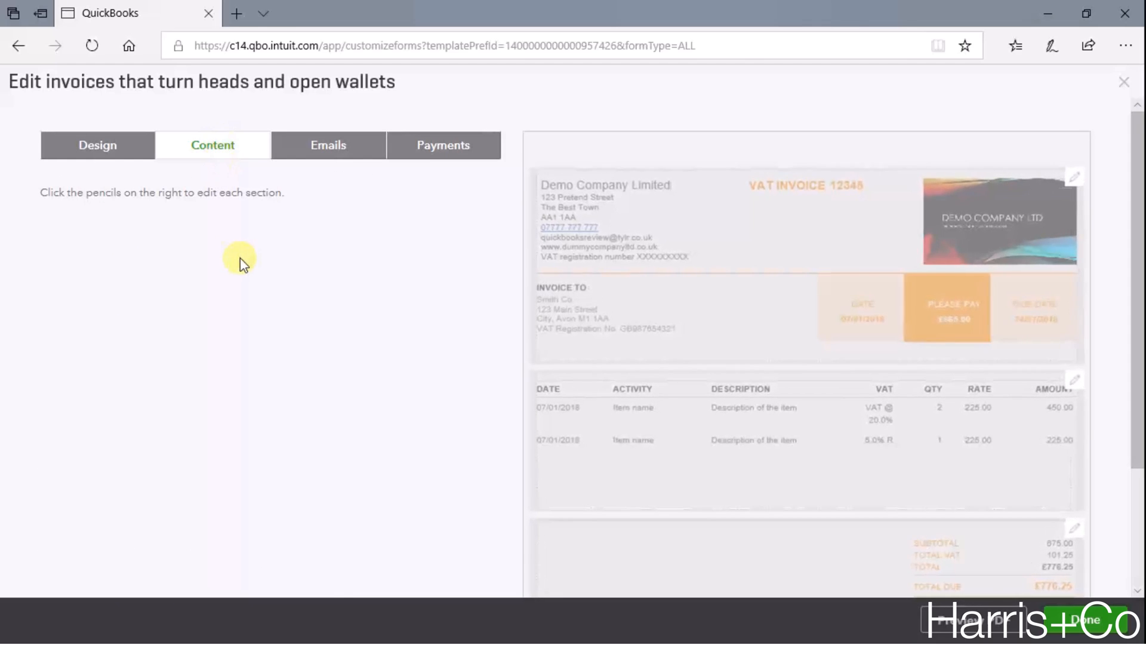
scroll(647, 294, "down", 1)
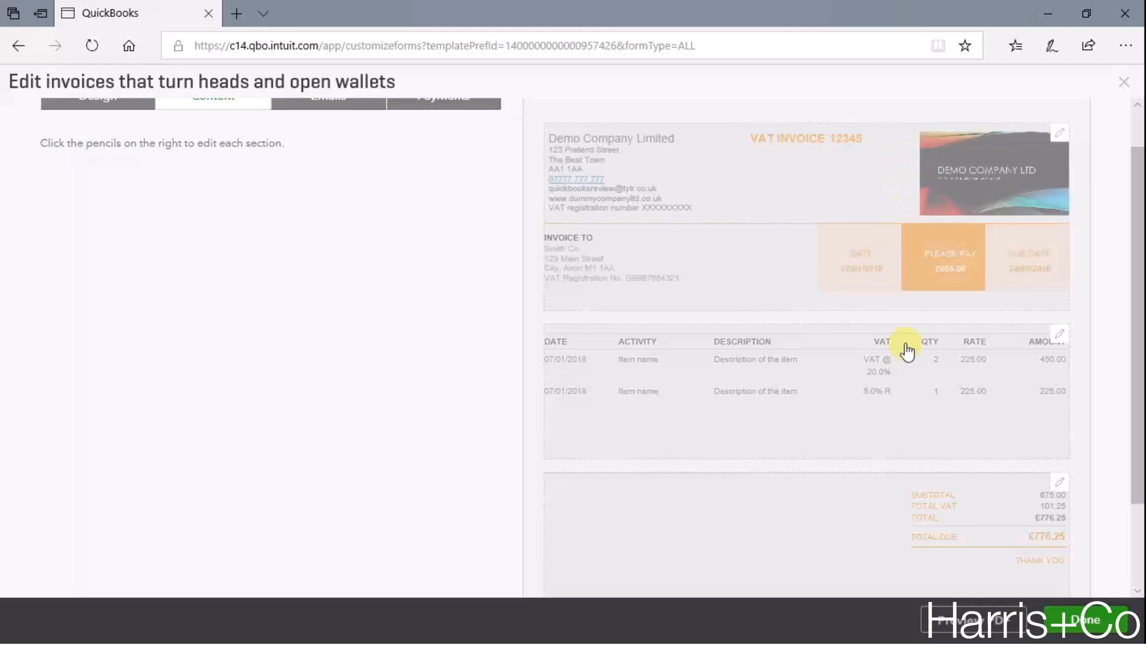
scroll(957, 218, "up", 1)
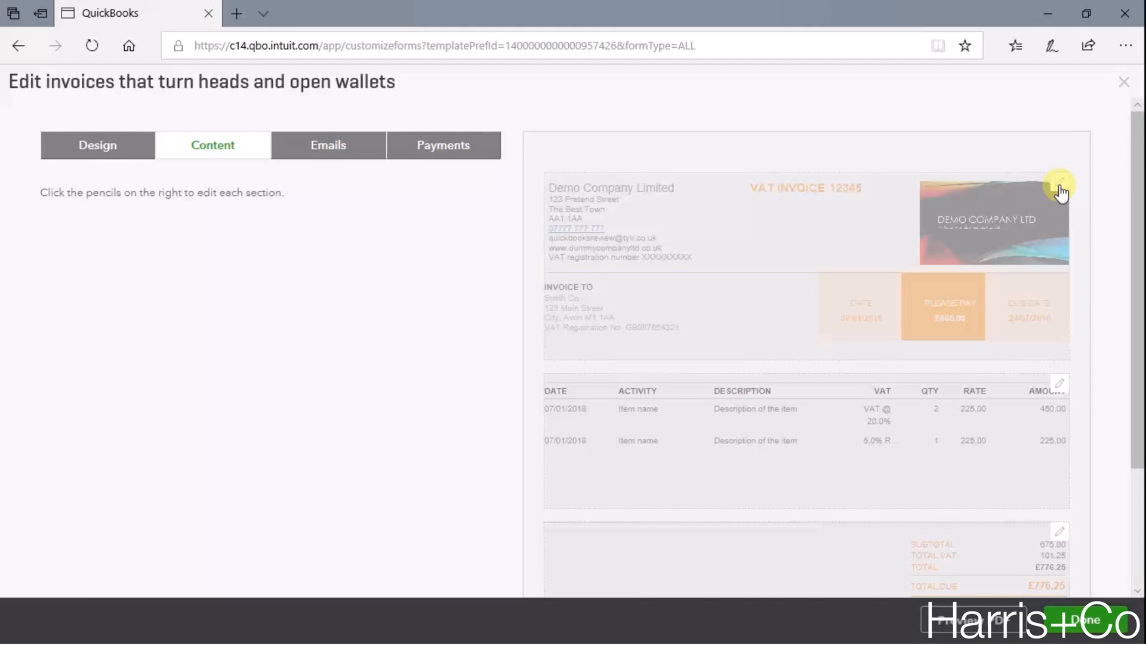
left_click(1060, 189)
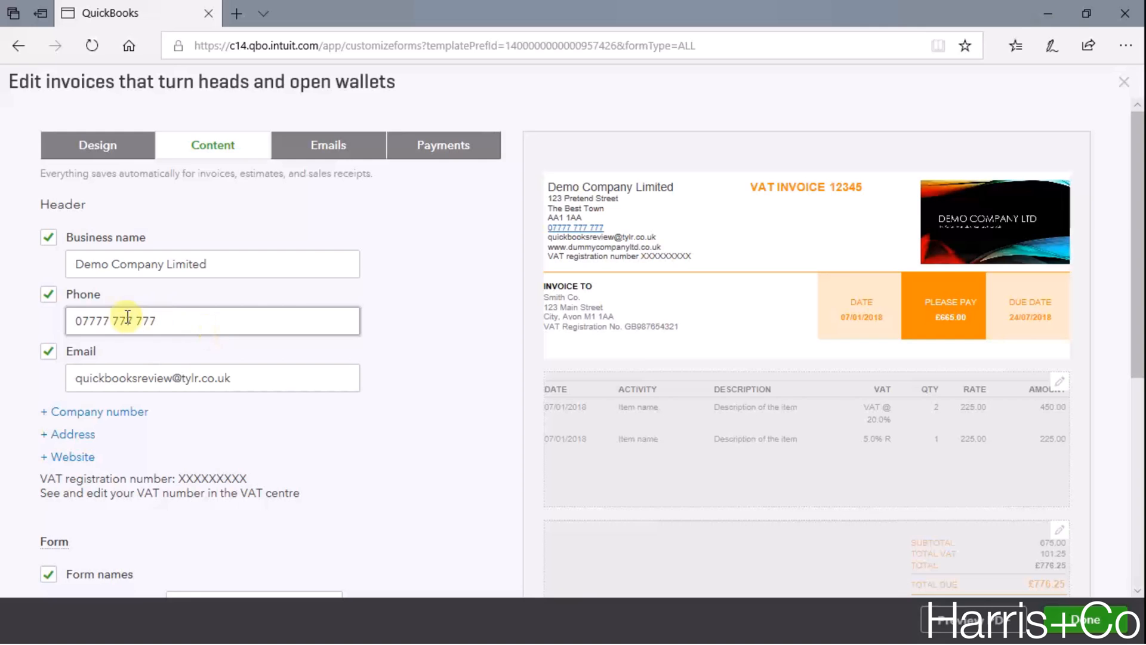
left_click_drag(83, 321, 50, 323)
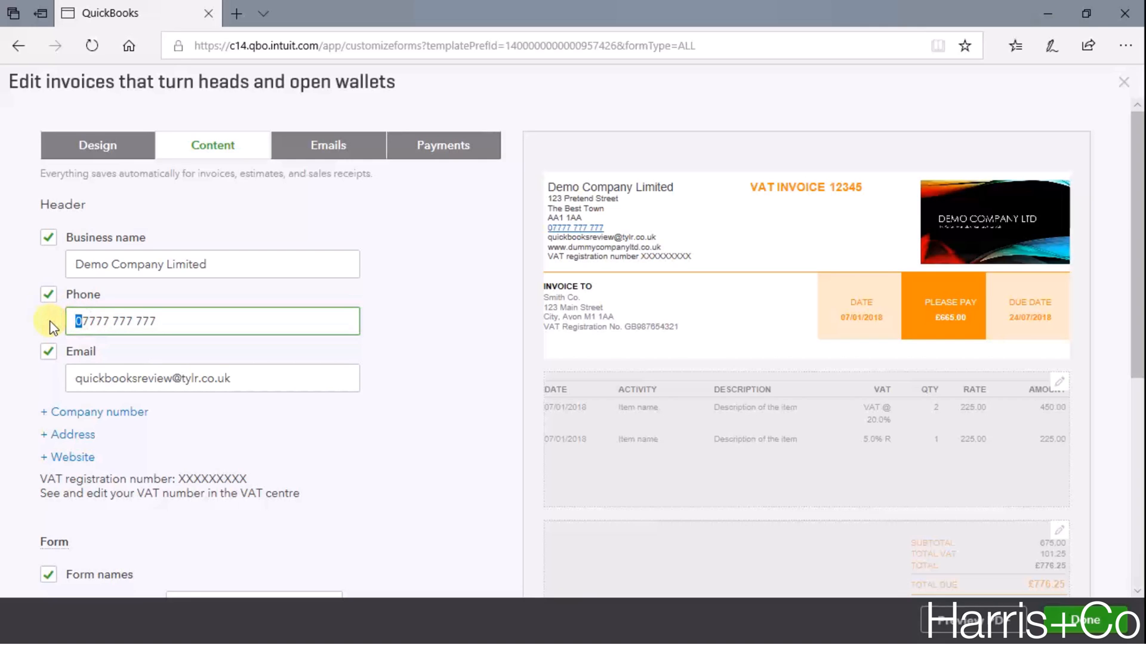
type("+")
type("44(")
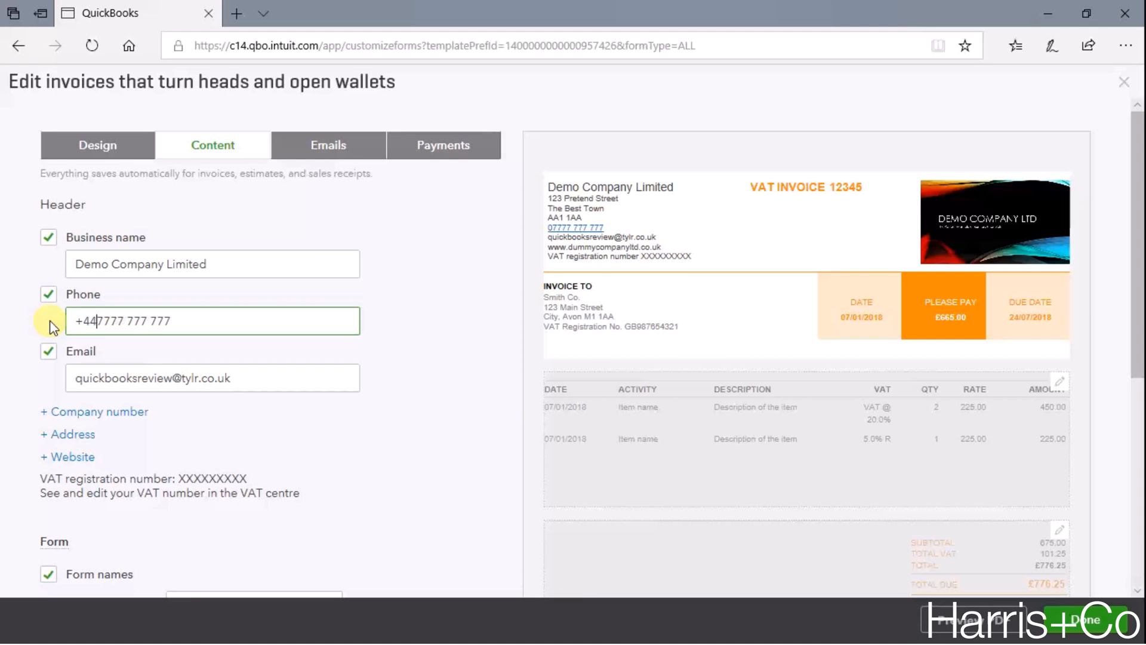
type("0)")
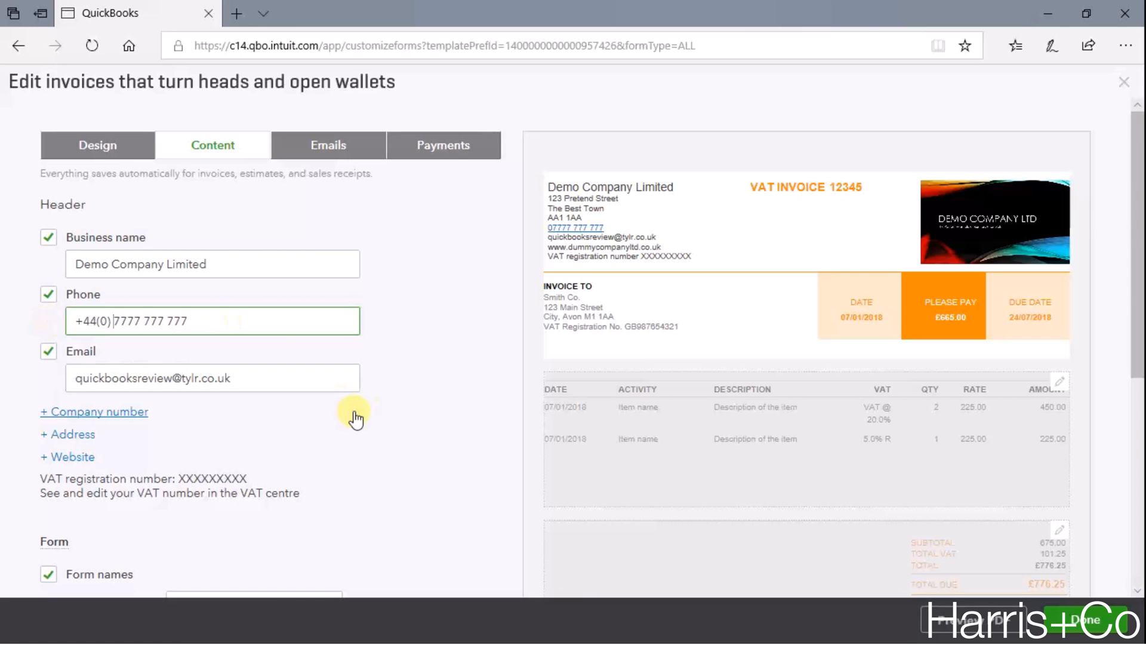
Review the header section's form names, form numbers and display options.
scroll(390, 391, "down", 1)
scroll(390, 391, "down", 4)
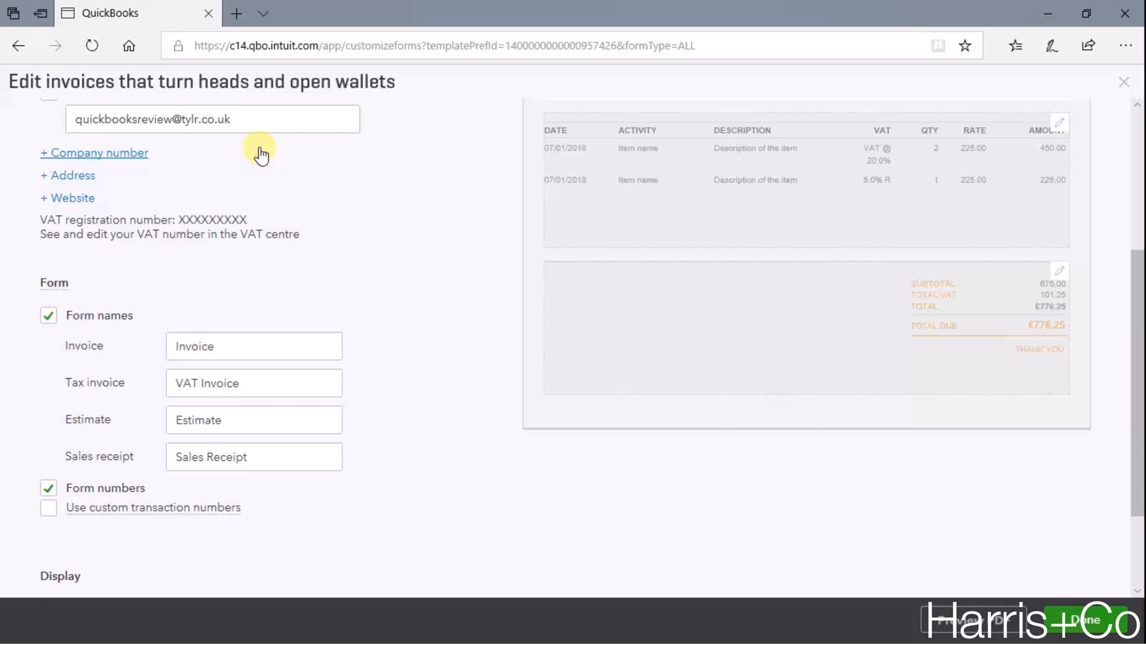
scroll(261, 155, "down", 2)
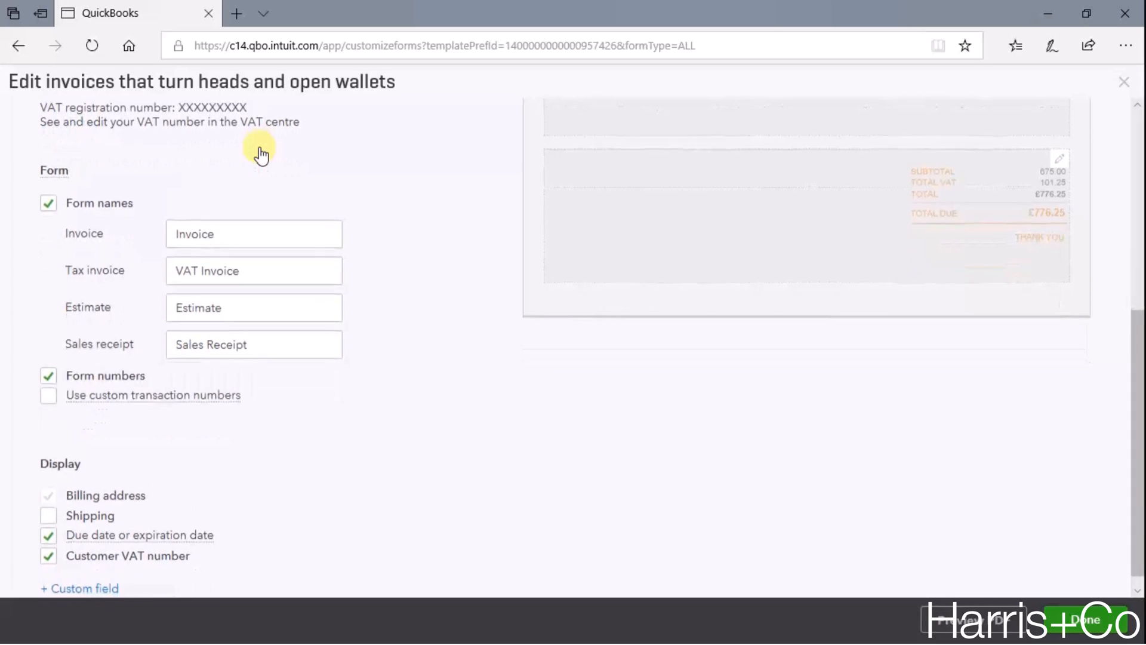
scroll(261, 155, "up", 6)
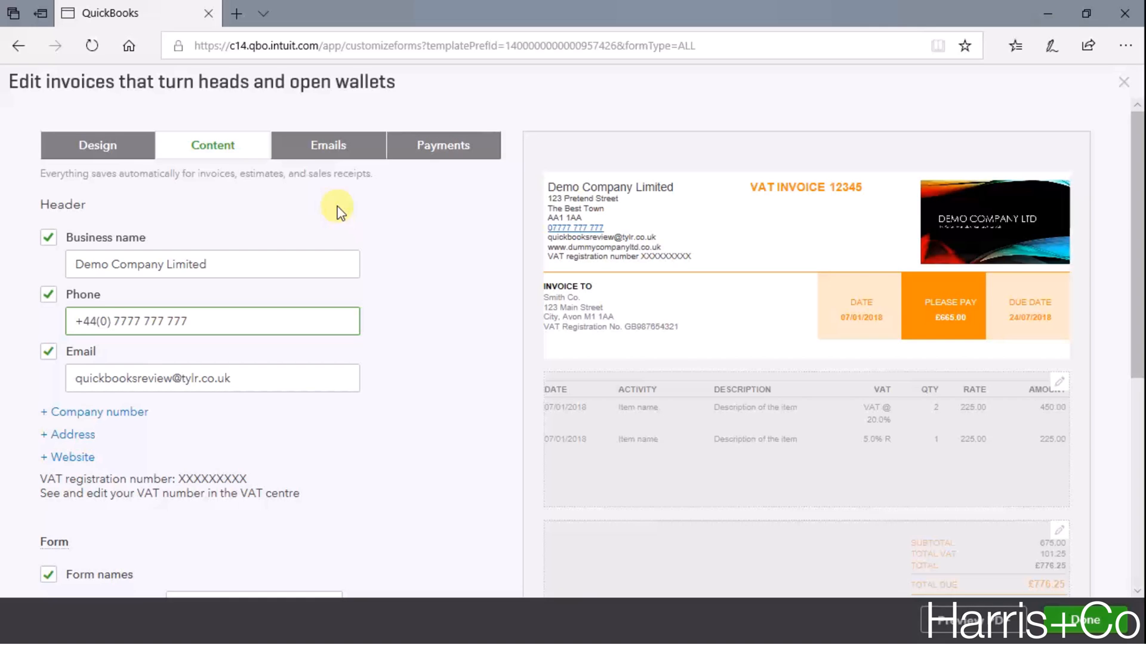
Review the standard email settings for invoices, covering the form types, subject line, greeting name options and message to the customer.
left_click(334, 150)
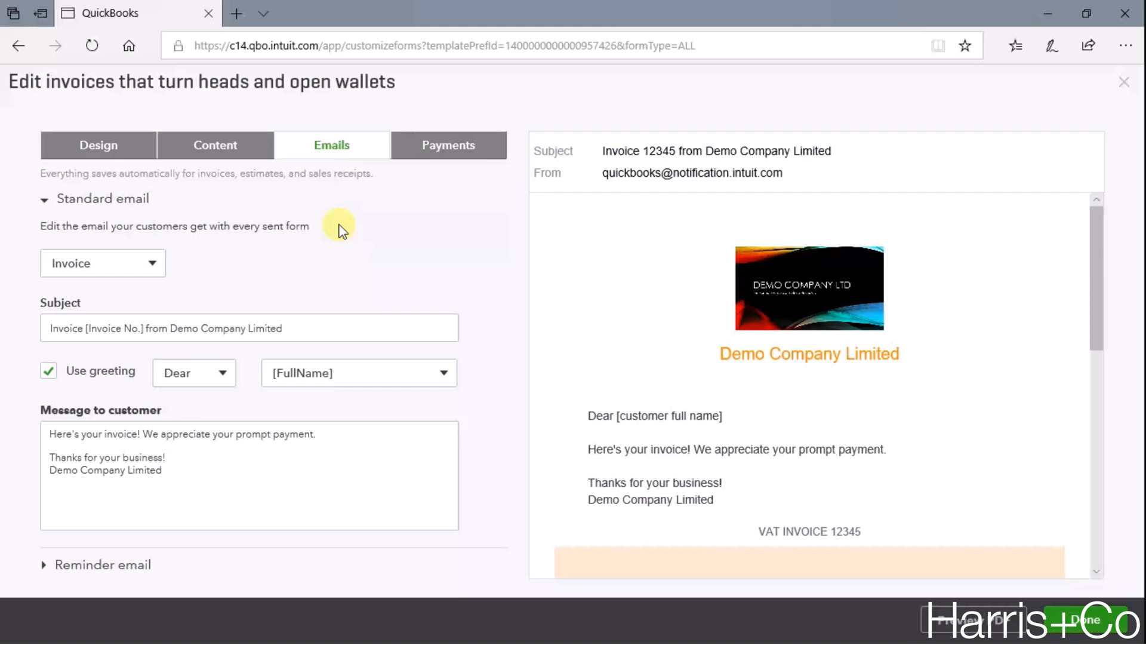
left_click(156, 266)
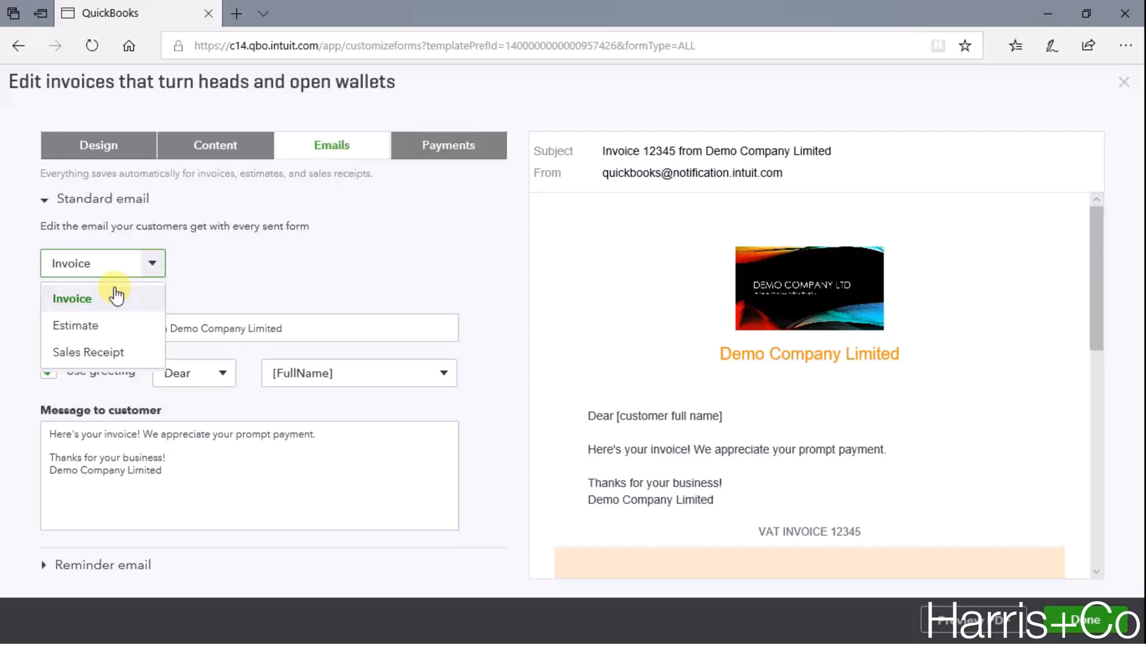
left_click(115, 297)
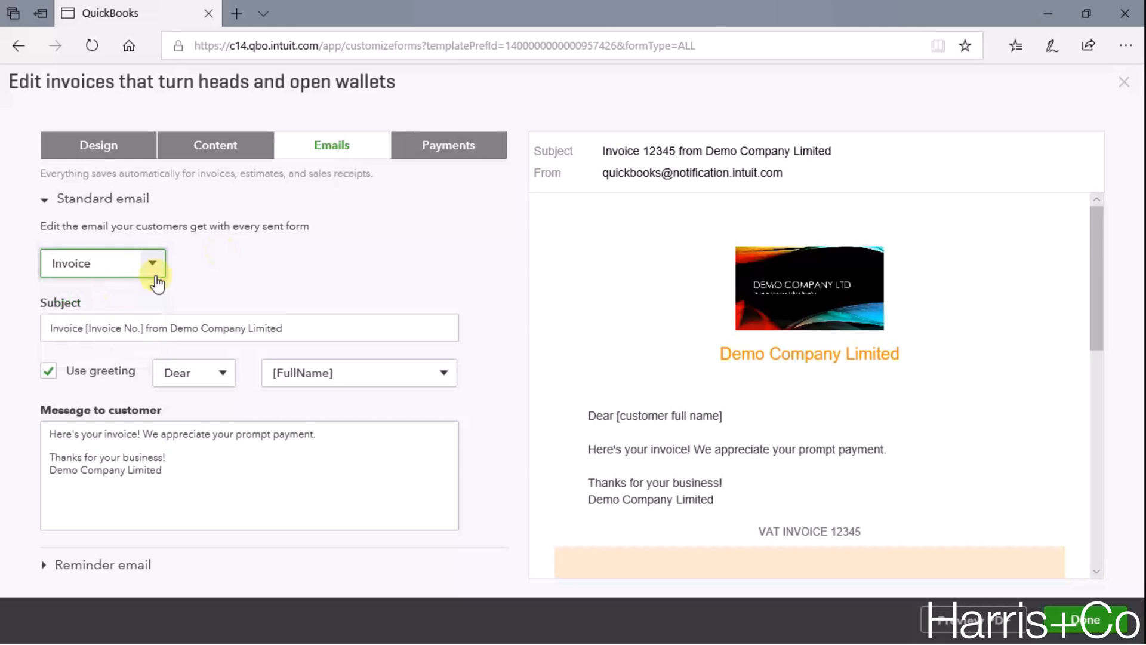
triple_click(322, 328)
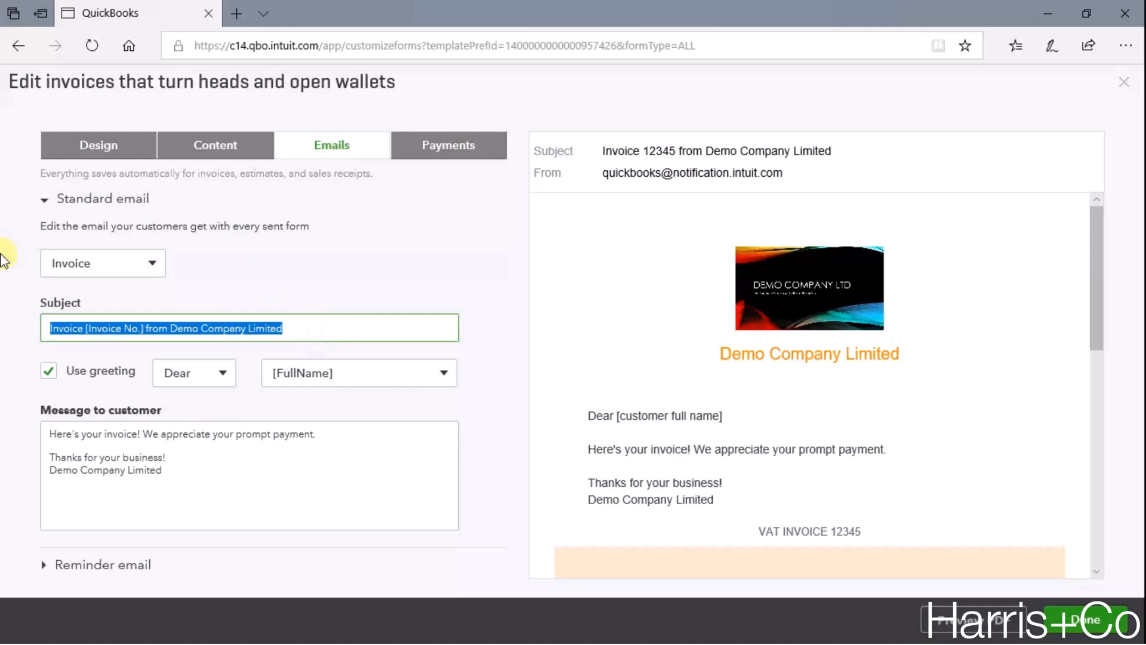
left_click(356, 378)
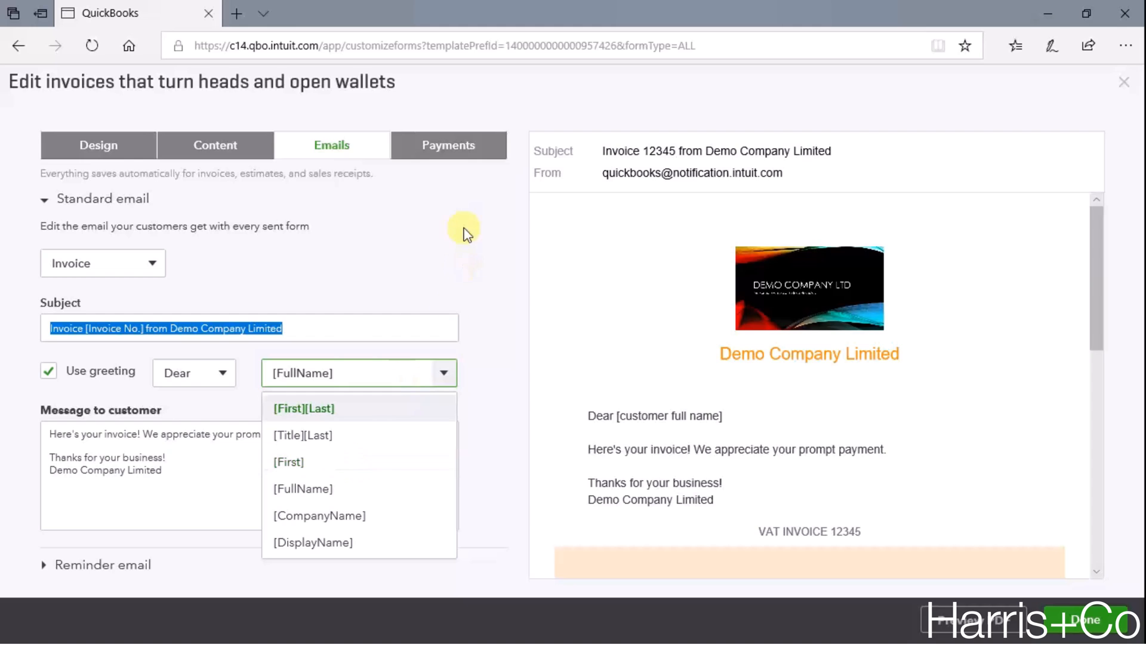
left_click(463, 243)
left_click(191, 471)
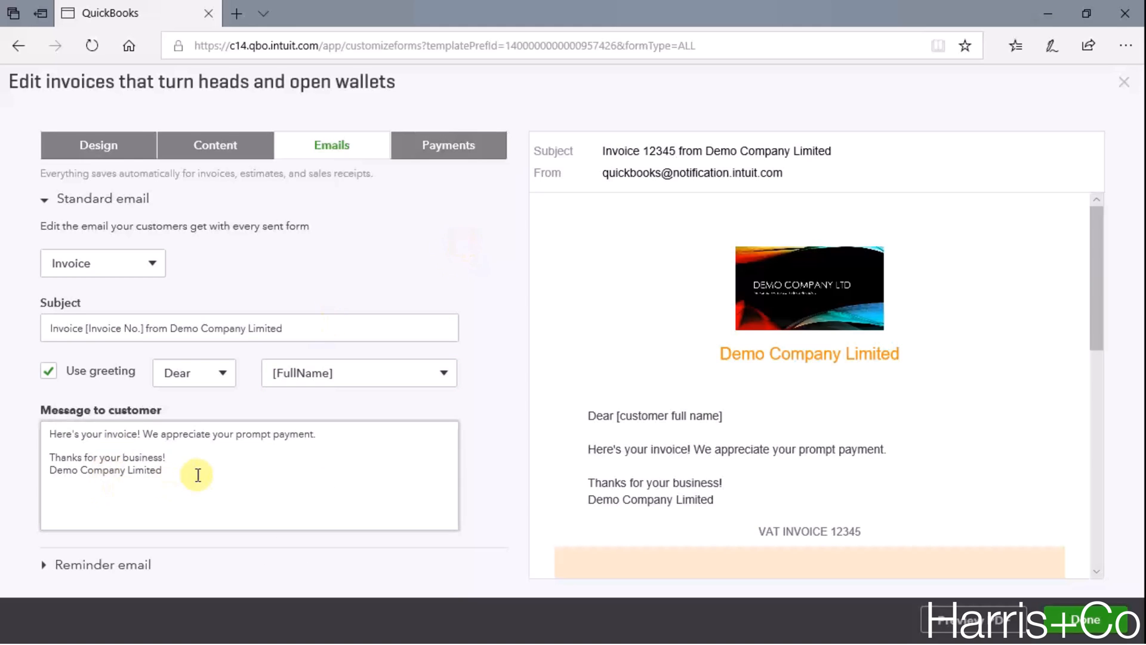
key("ctrl+a")
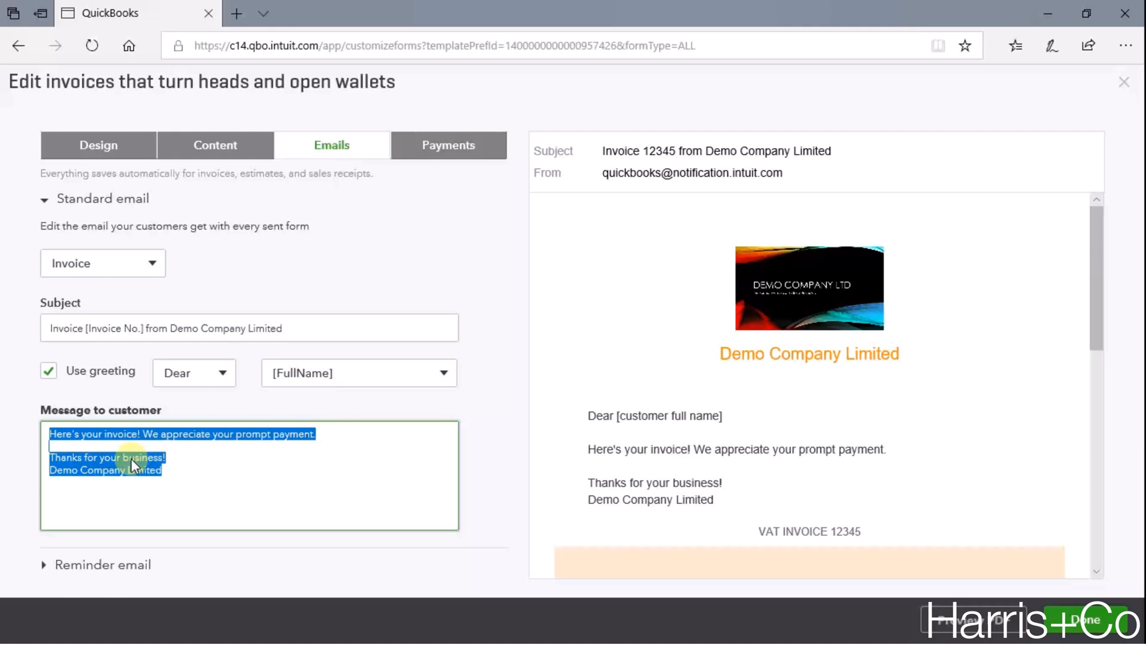
View the reminder email's subject, greeting and message, and open the form's payment settings.
left_click(94, 572)
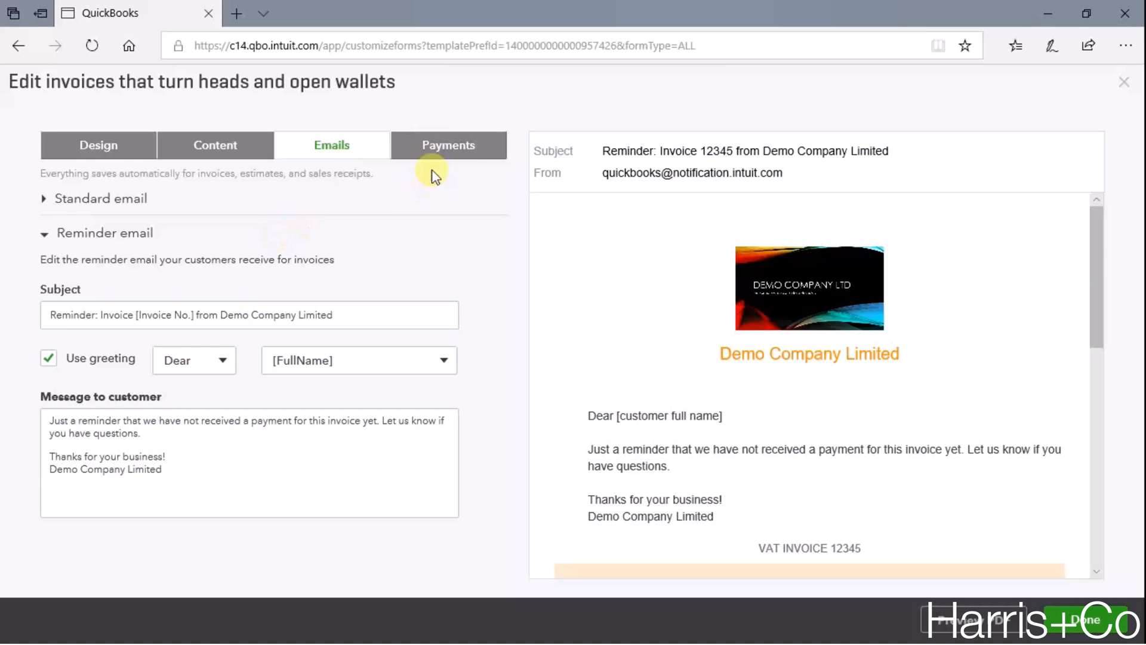
left_click(449, 156)
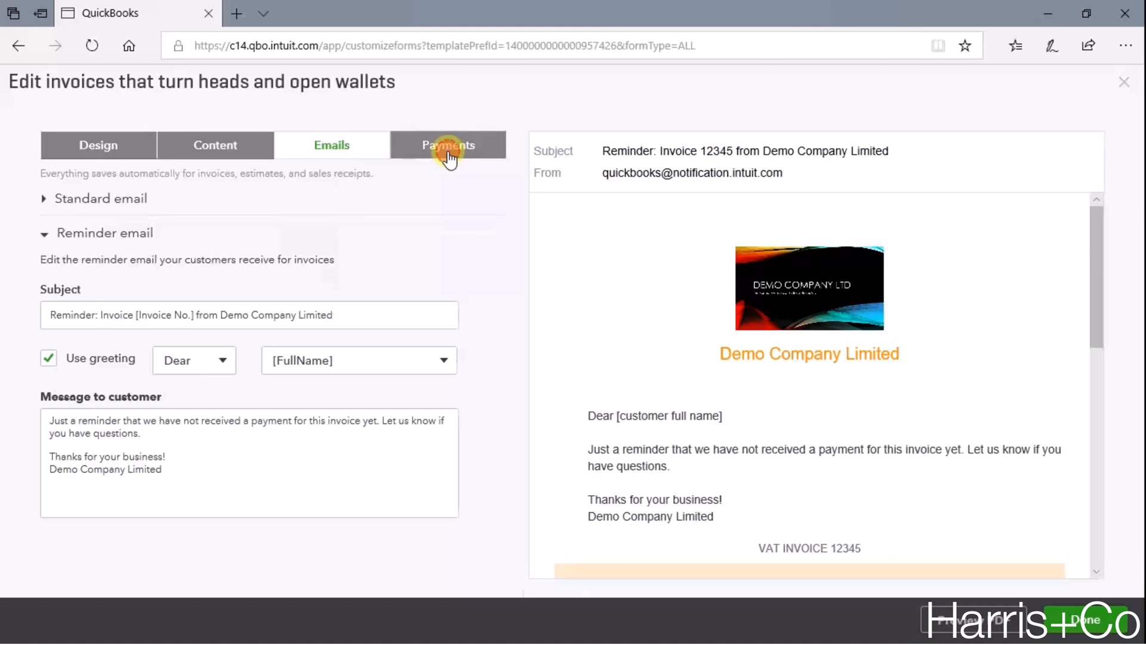